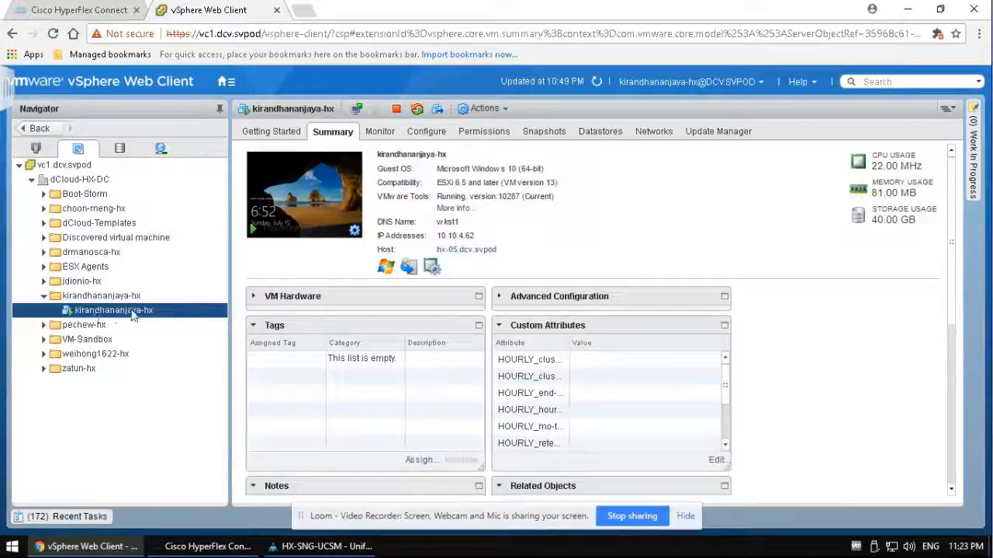
Examine the Windows 10 VM's hardware and hard disk location, plus the capacity and virtual machines of its datastore
{"action": "left_click", "coordinate": [252, 300]}
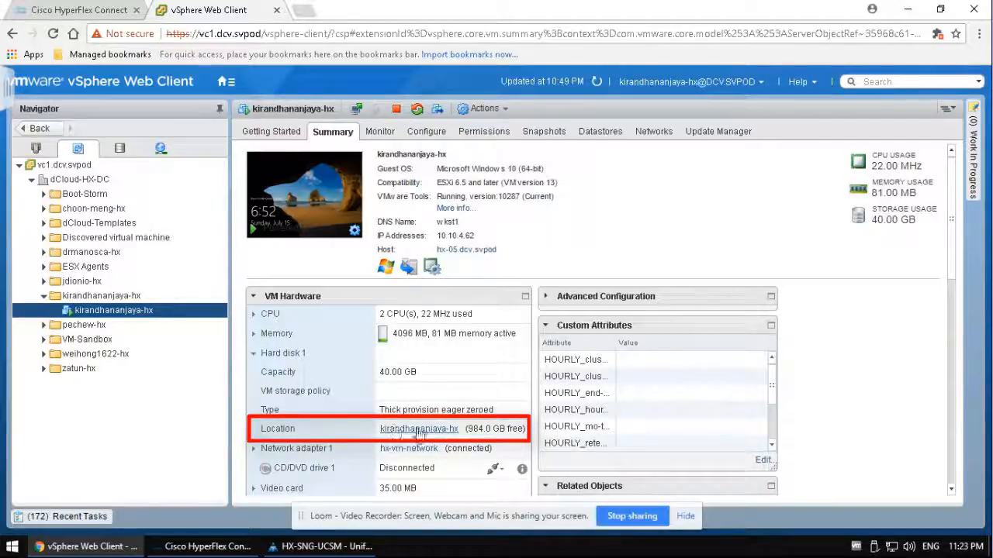
{"action": "left_click", "coordinate": [419, 428]}
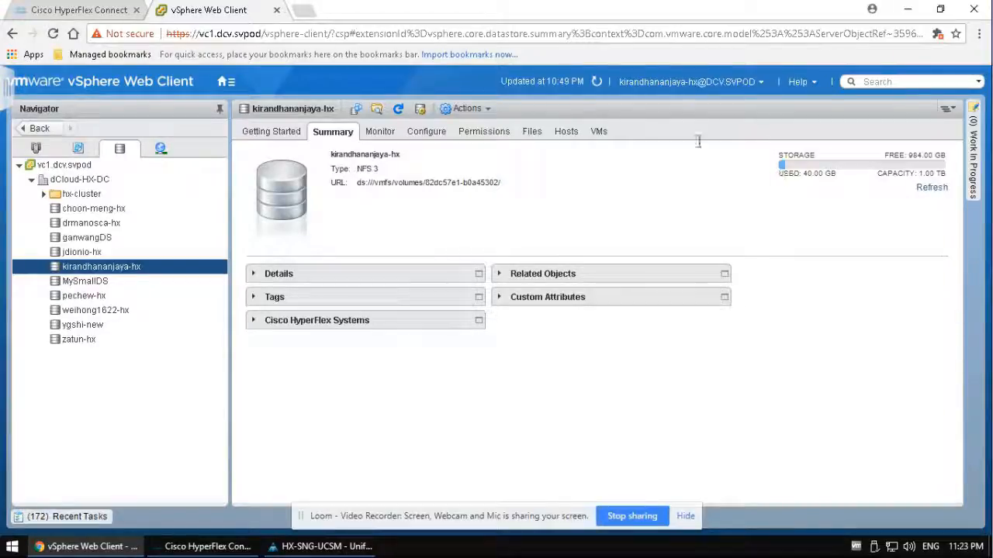
{"action": "left_click", "coordinate": [602, 132]}
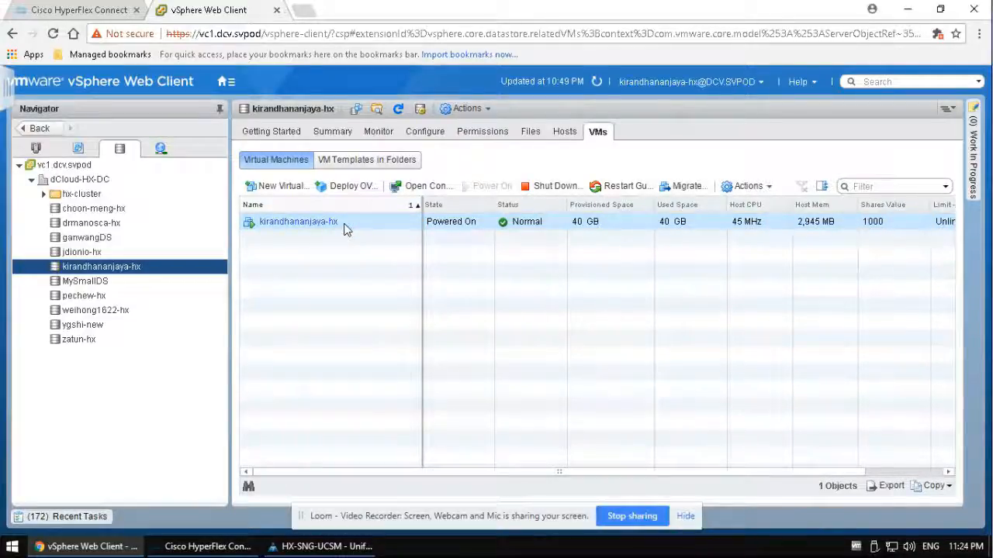
{"action": "left_click", "coordinate": [334, 134]}
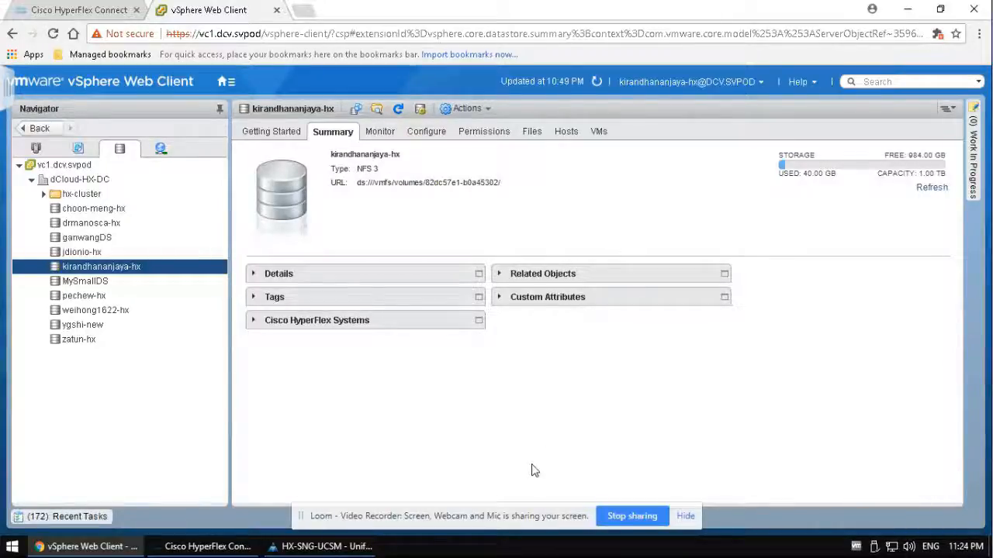
Open the Cisco HX Data Platform ReadyClones settings for the Windows 10 VM in the VMs and Templates inventory
{"action": "left_click", "coordinate": [77, 148]}
{"action": "left_click", "coordinate": [113, 310]}
{"action": "right_click", "coordinate": [147, 311]}
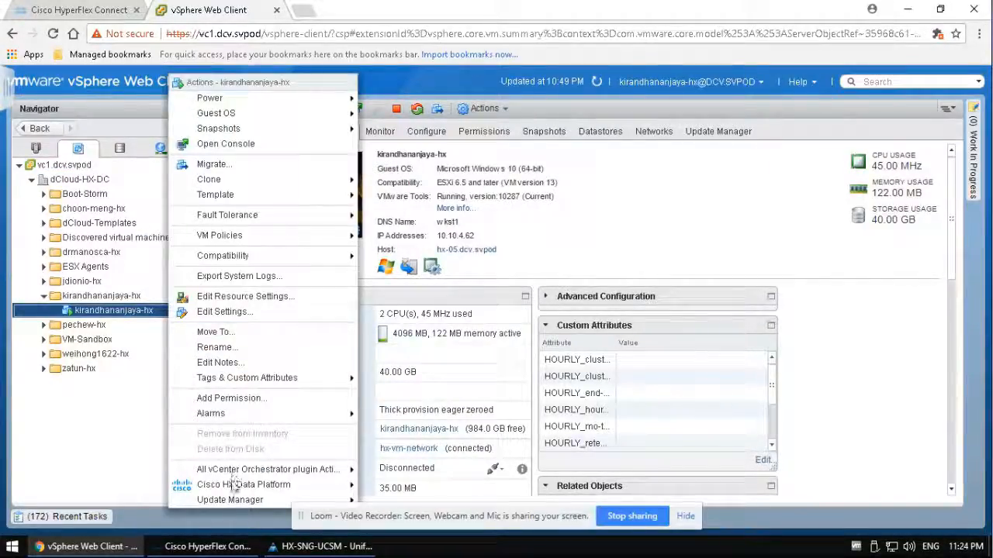
{"action": "mouse_move", "coordinate": [233, 489]}
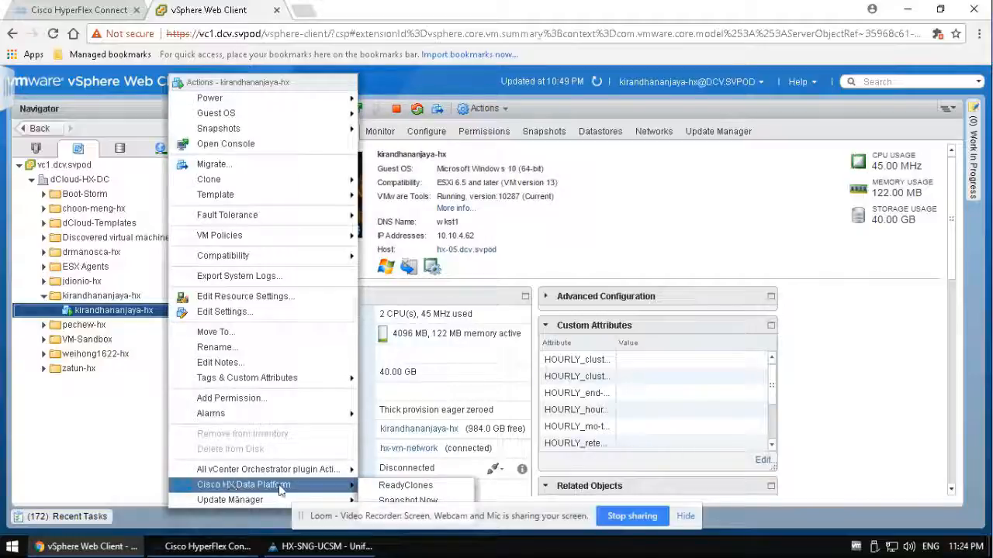
{"action": "left_click", "coordinate": [453, 487]}
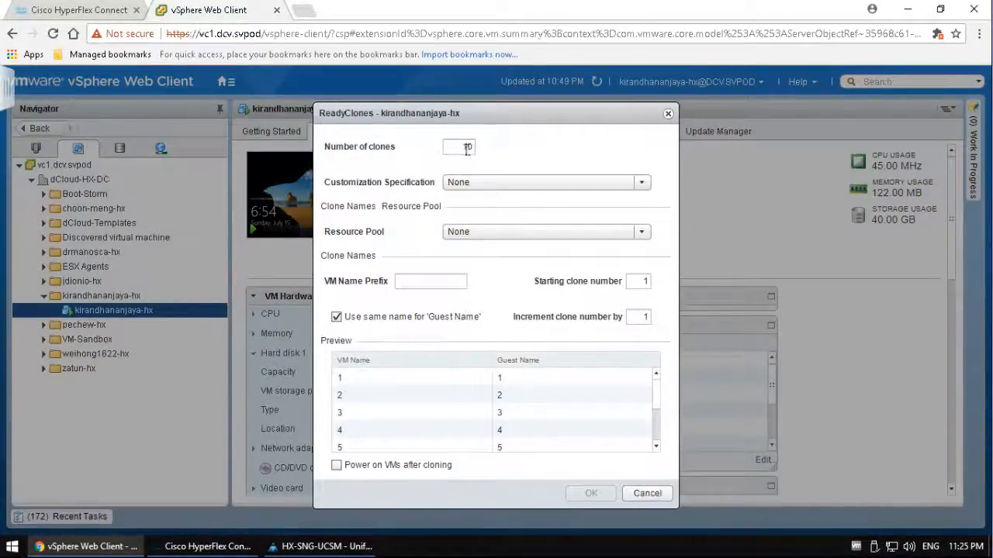
Configure the ReadyClones for 10 clones with the only customization specification offered besides None, keeping the resource pool at None
{"action": "double_click", "coordinate": [467, 147]}
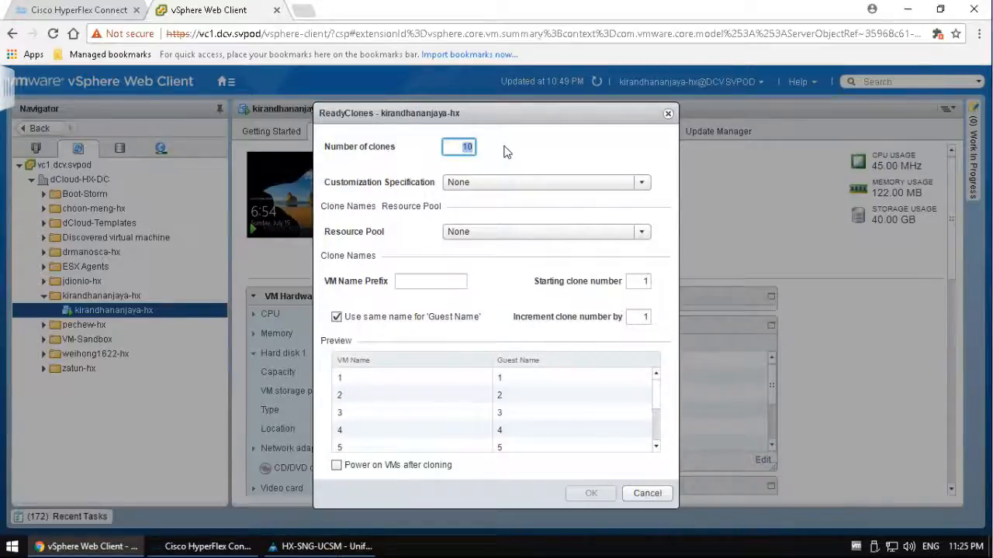
{"action": "left_click", "coordinate": [589, 183]}
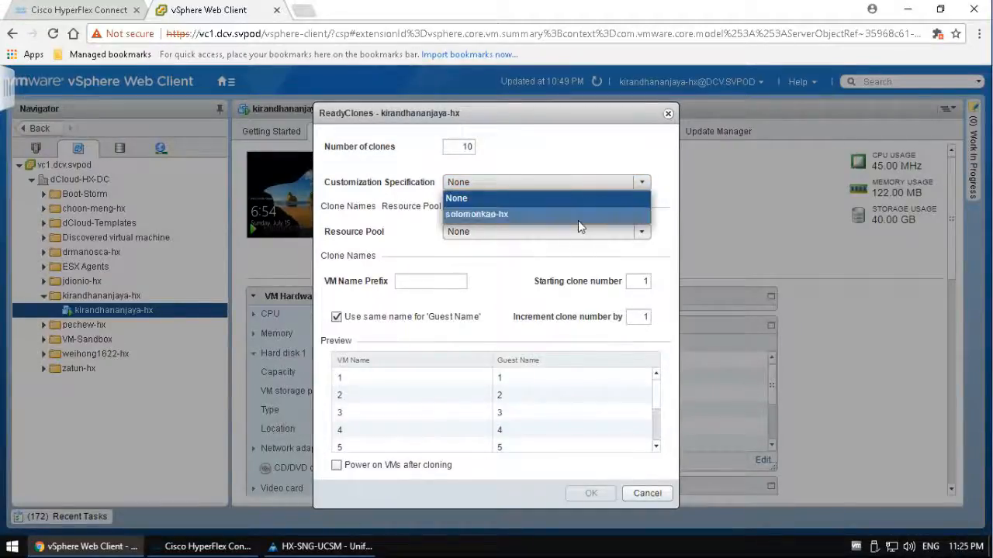
{"action": "left_click", "coordinate": [578, 221]}
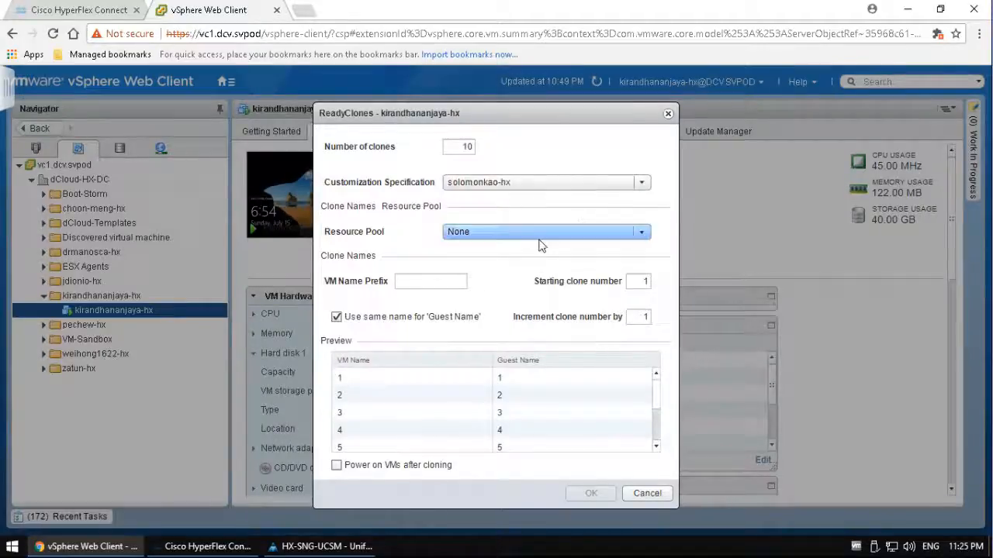
{"action": "left_click", "coordinate": [539, 235]}
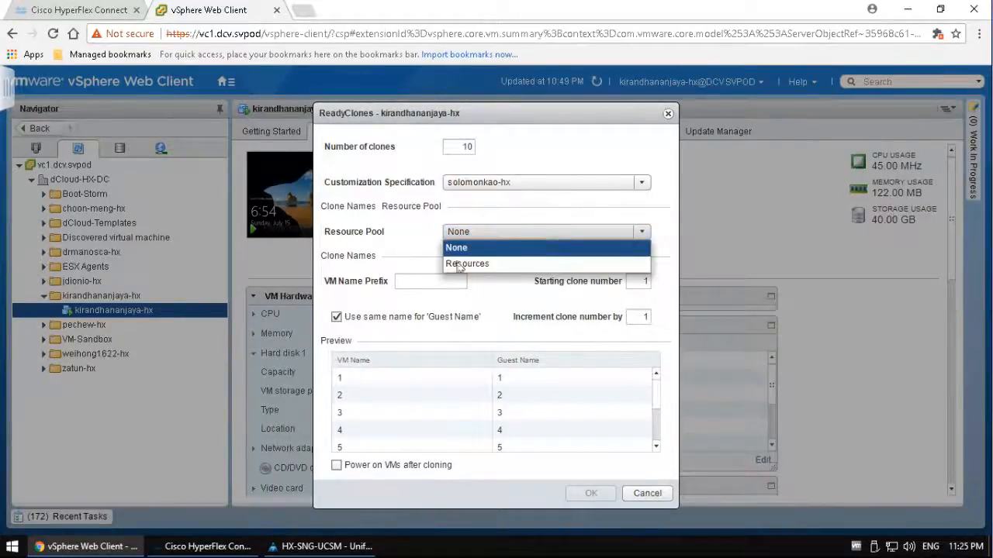
{"action": "left_click", "coordinate": [538, 200]}
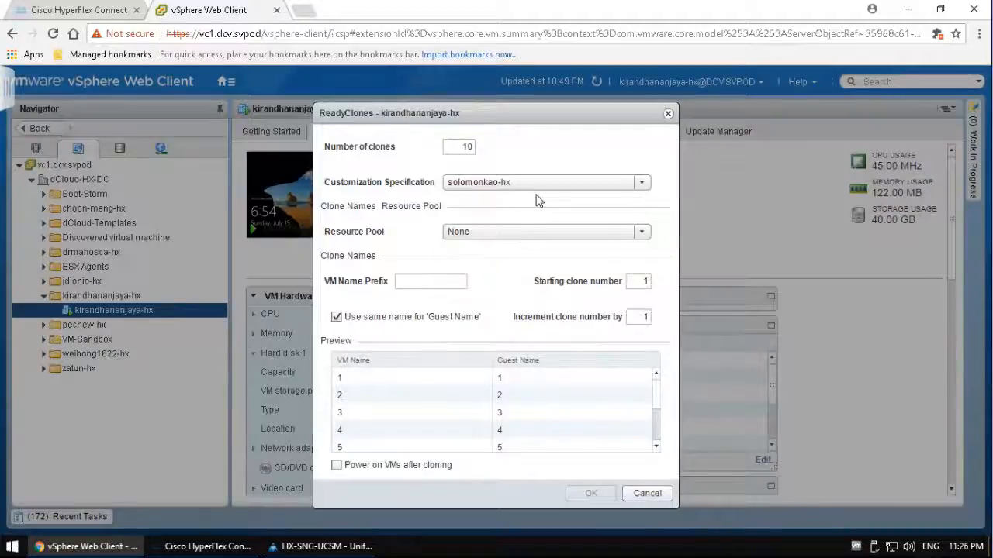
Set the VM name prefix of the clones to K_MyCloneVM-
{"action": "left_click", "coordinate": [420, 285]}
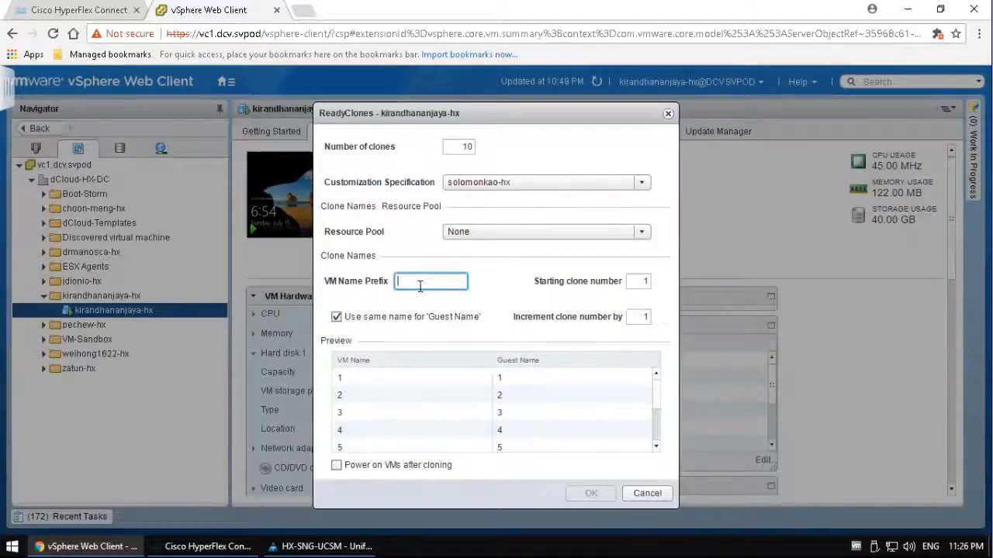
{"action": "type", "text": "K_"}
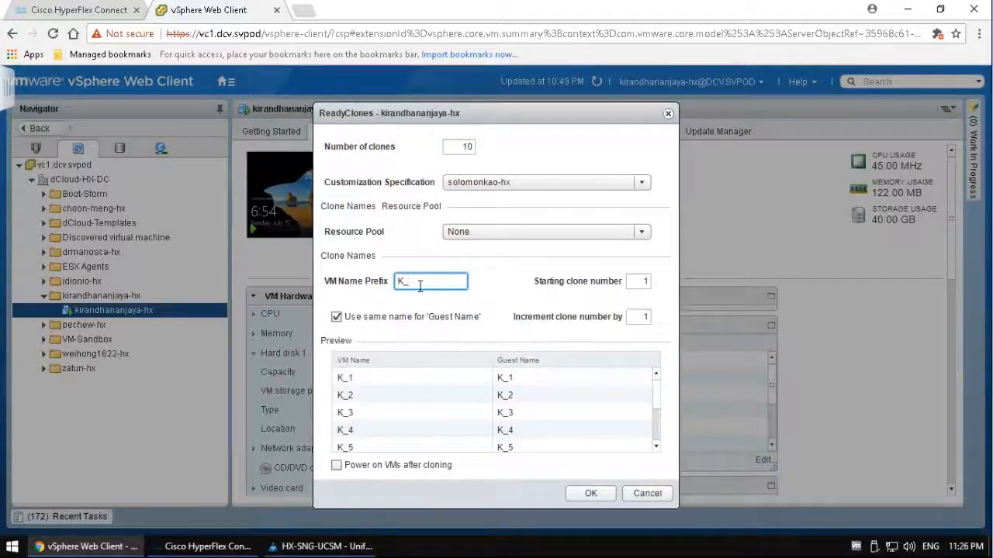
{"action": "type", "text": "MyC"}
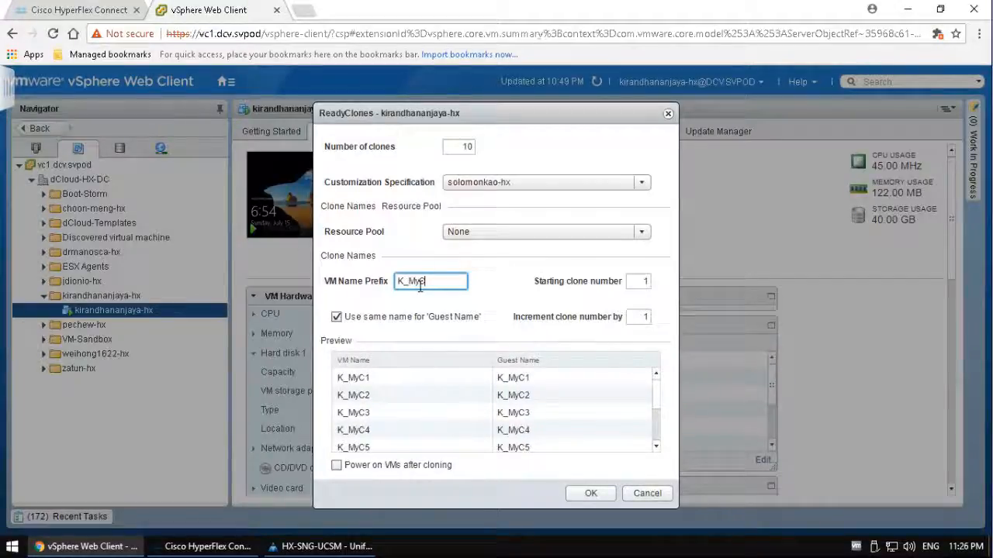
{"action": "type", "text": "lone"}
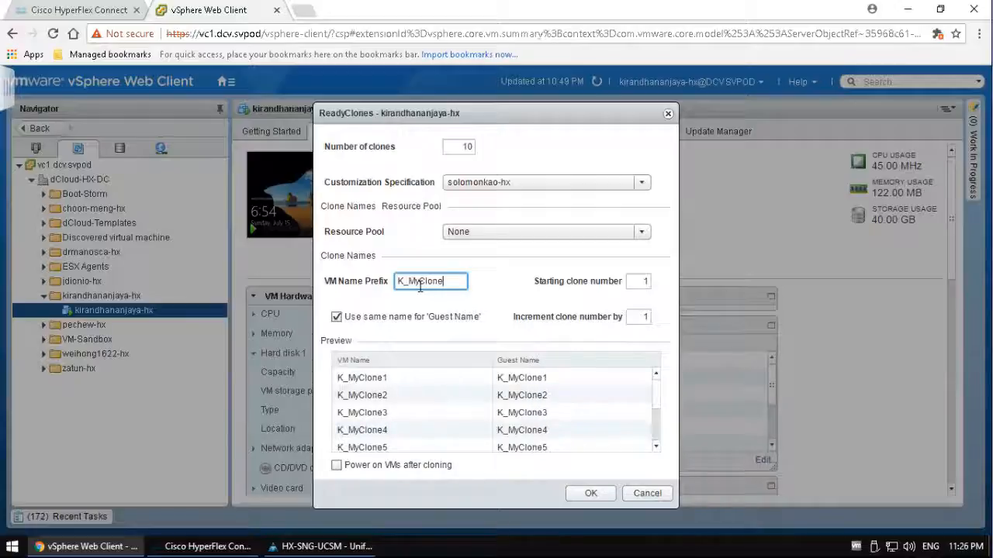
{"action": "type", "text": "VM"}
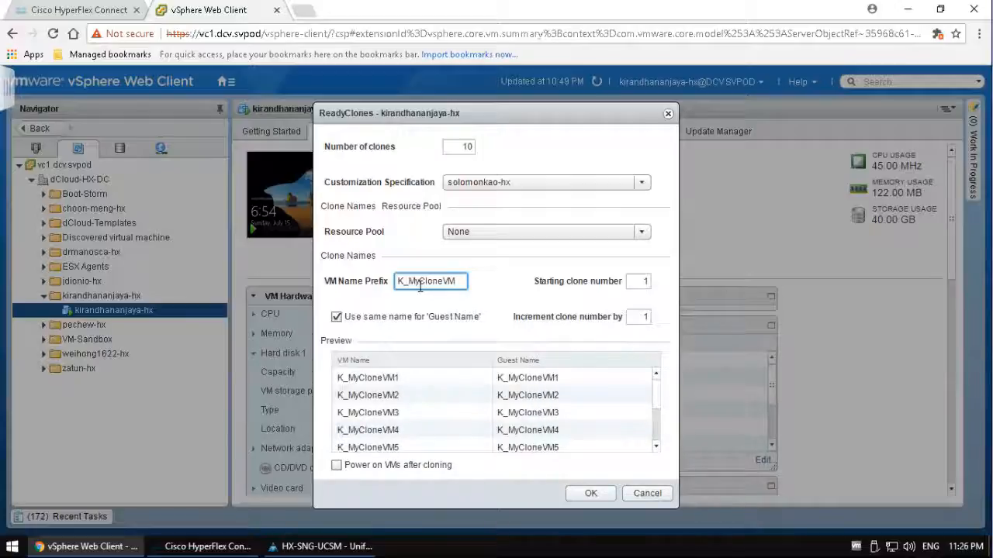
{"action": "type", "text": "-"}
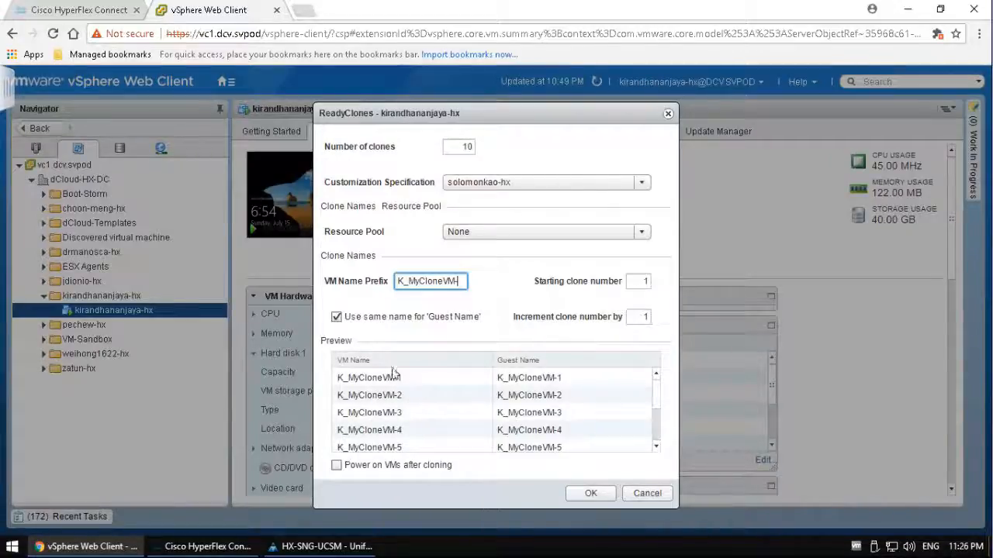
{"action": "left_click", "coordinate": [391, 376]}
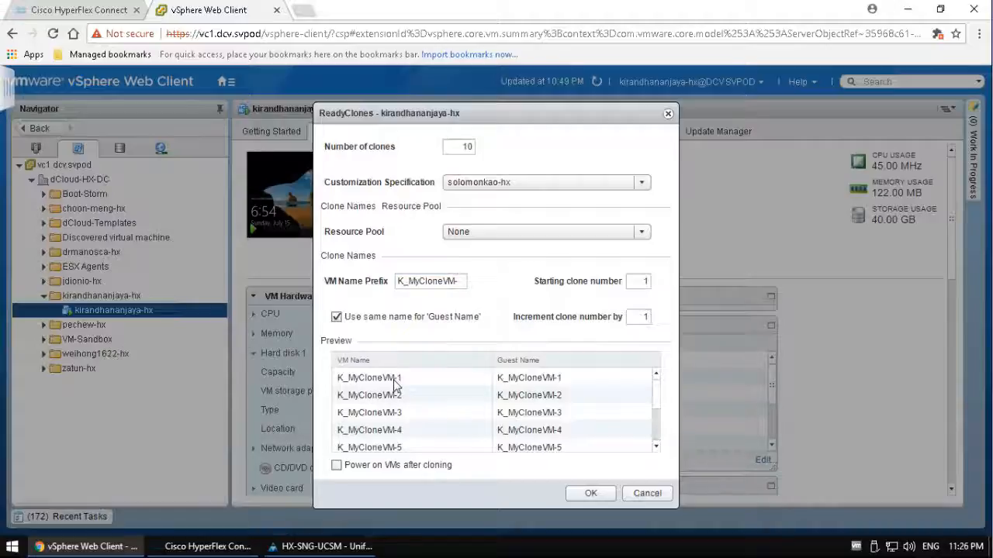
Keep the starting clone number and increment at 1, enable powering on VMs after cloning, and start the cloning
{"action": "left_click", "coordinate": [644, 281]}
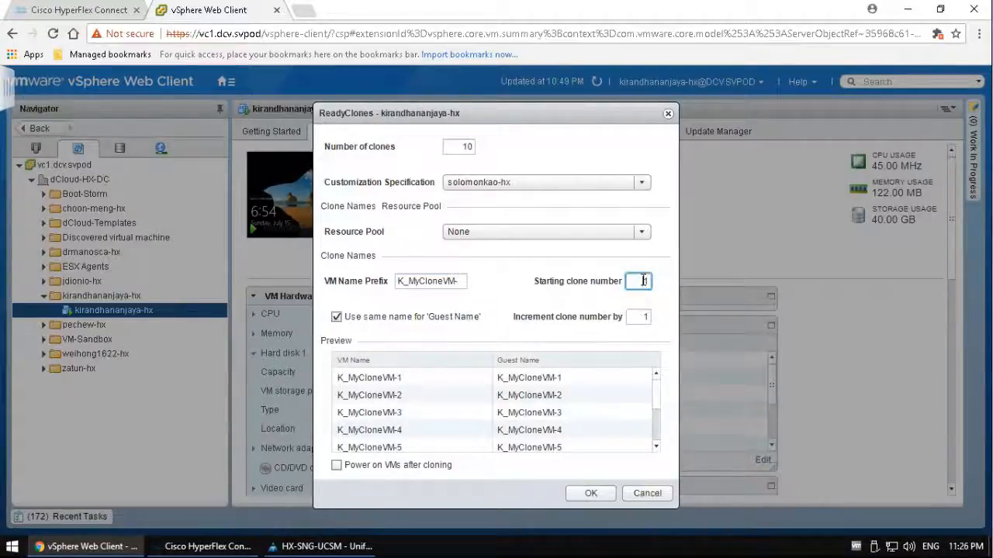
{"action": "left_click_drag", "start_coordinate": [640, 280], "coordinate": [661, 281]}
{"action": "left_click_drag", "start_coordinate": [637, 318], "coordinate": [656, 317]}
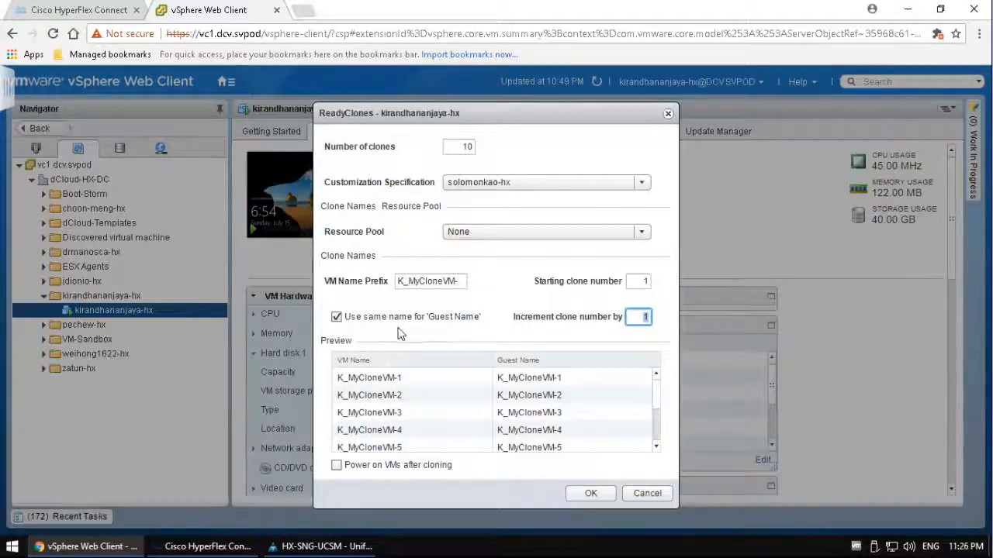
{"action": "left_click", "coordinate": [393, 468]}
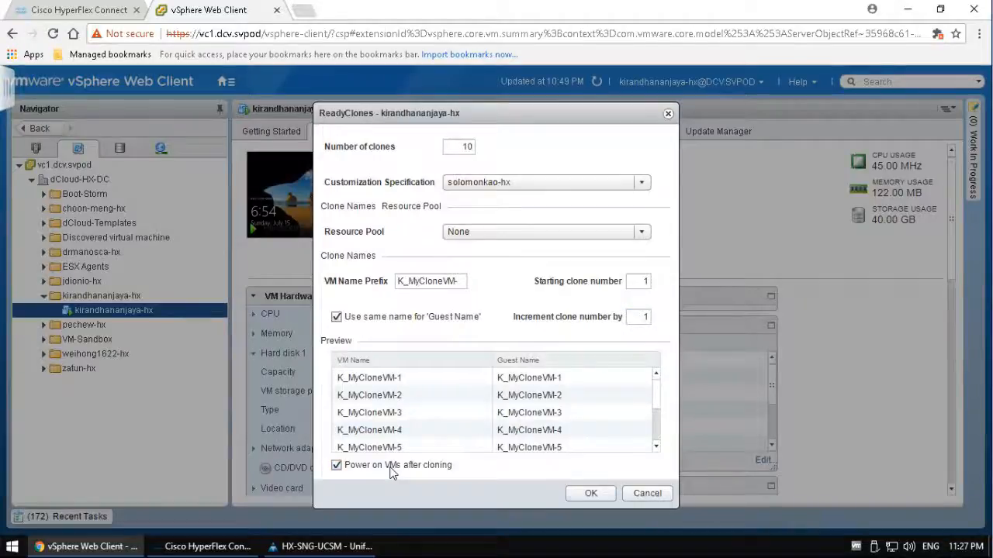
{"action": "left_click", "coordinate": [597, 493]}
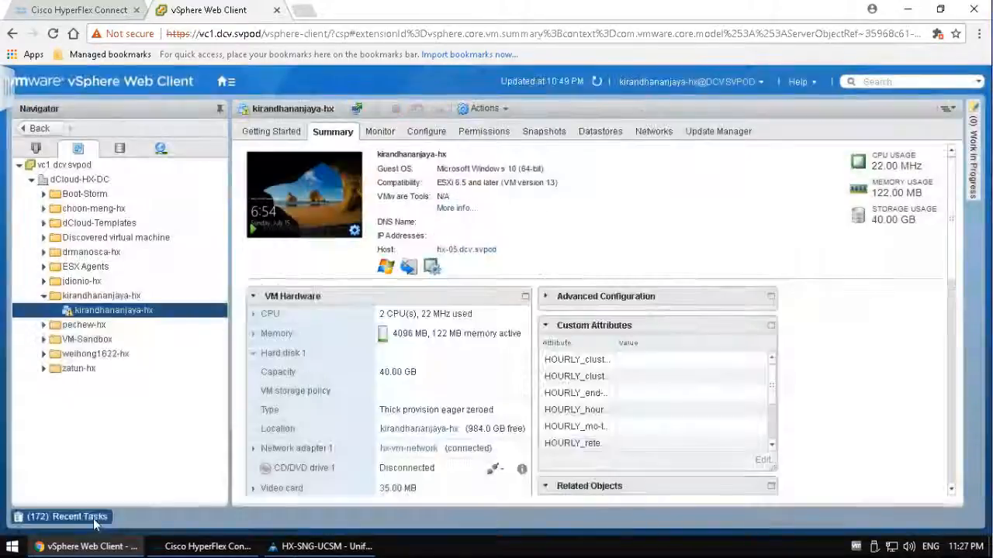
Check the recent tasks and view the summary of the cloned VM K_MyCloneVM-1
{"action": "left_click", "coordinate": [62, 516]}
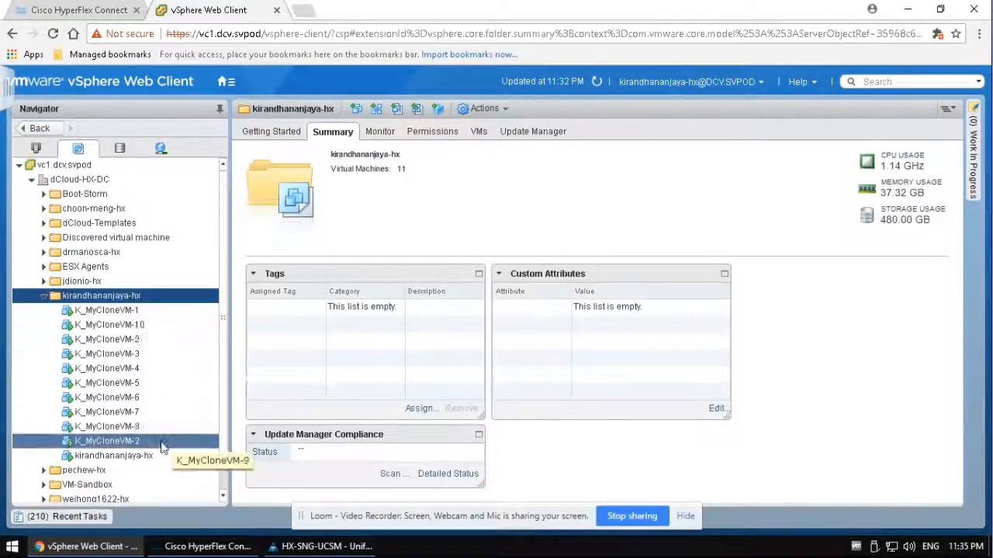
{"action": "left_click", "coordinate": [135, 314]}
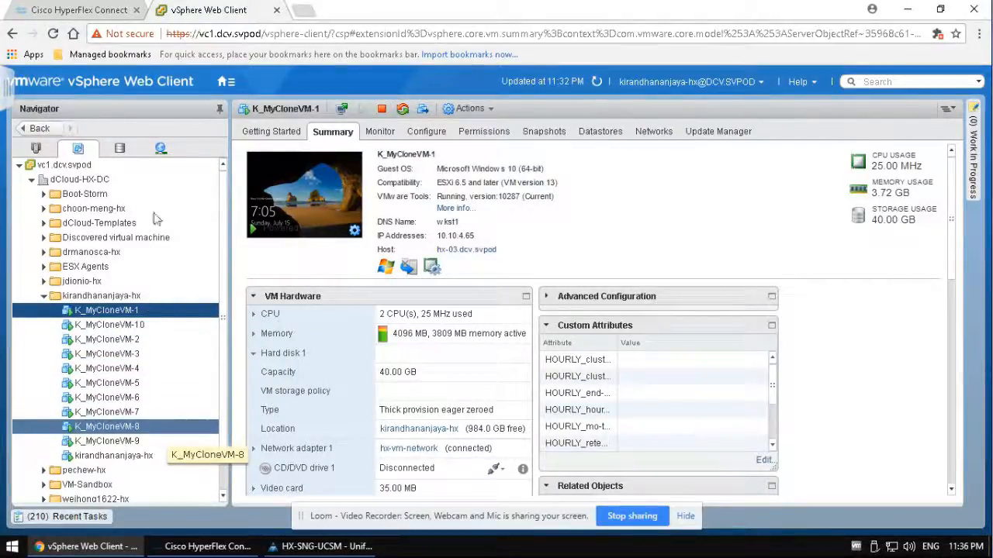
Examine the source VM's datastore in the datastore list of dCloud-SNG-HX-Cluster under Cisco HX Data Platform and refresh the list
{"action": "left_click", "coordinate": [223, 82]}
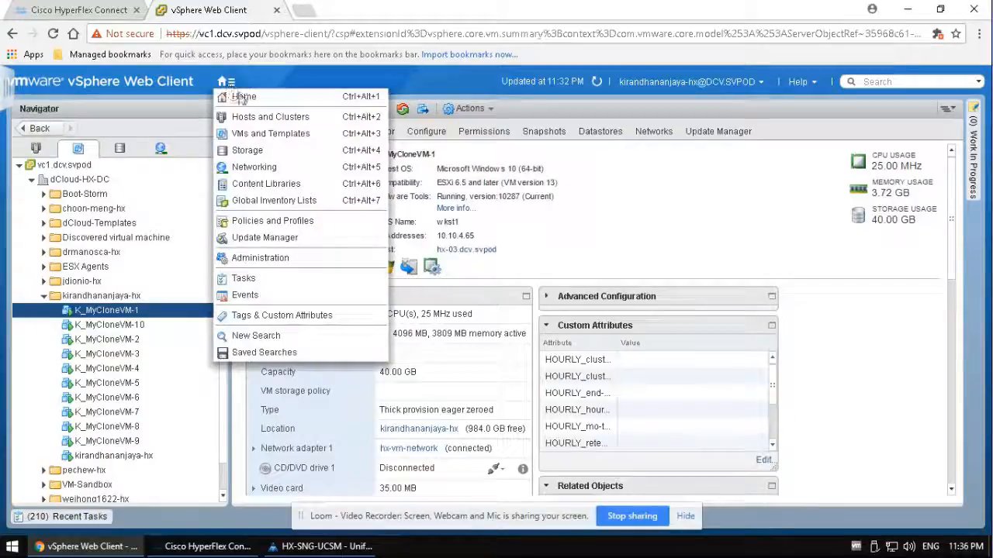
{"action": "left_click", "coordinate": [225, 100]}
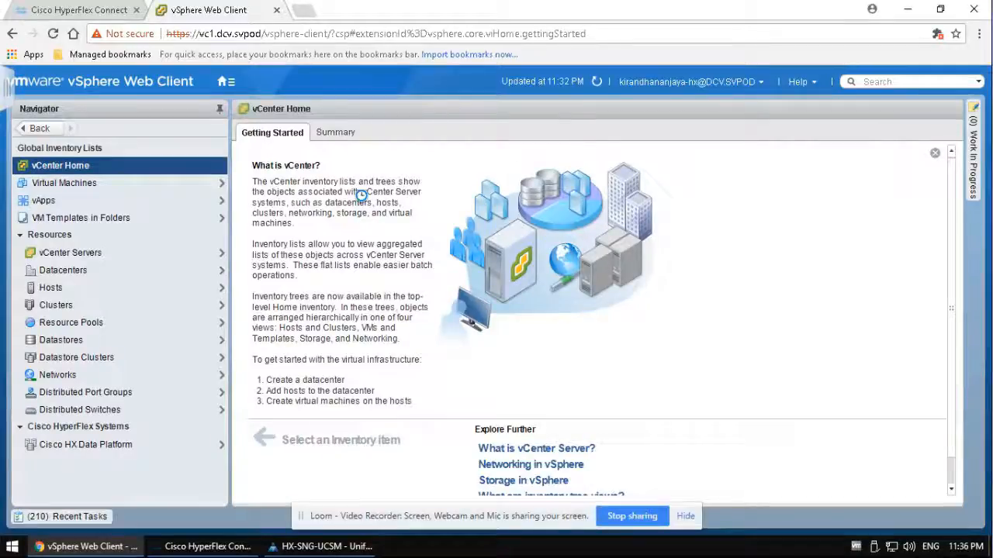
{"action": "left_click", "coordinate": [83, 451]}
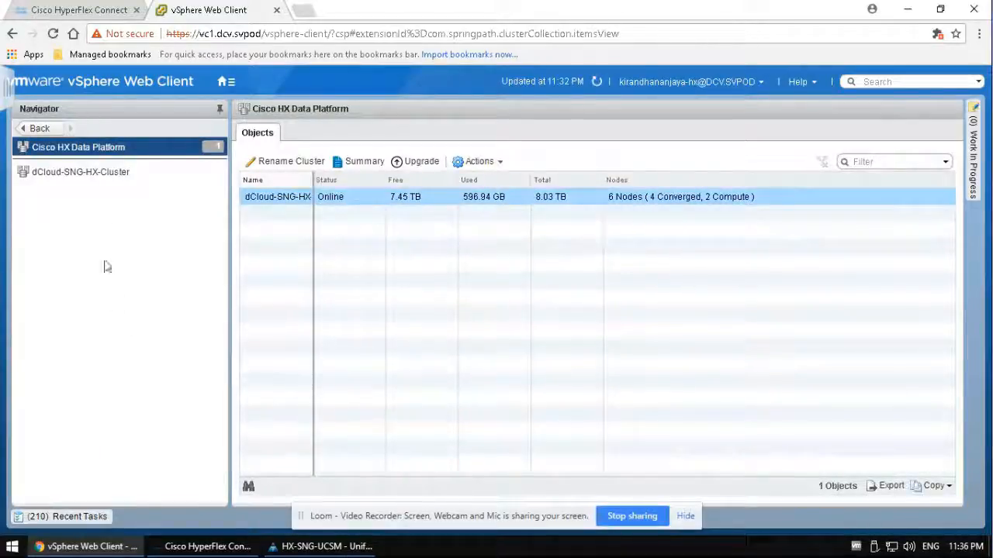
{"action": "left_click", "coordinate": [93, 173]}
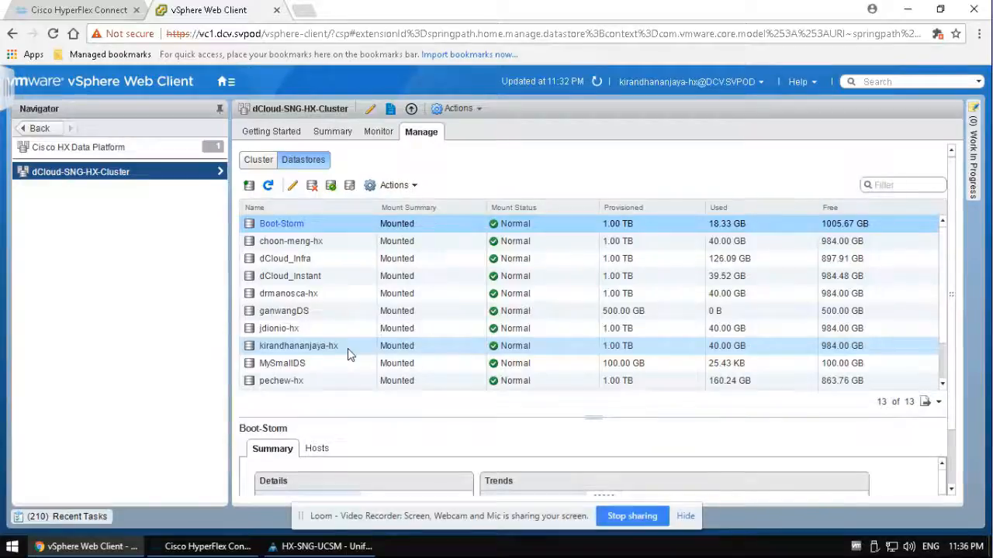
{"action": "left_click", "coordinate": [348, 348]}
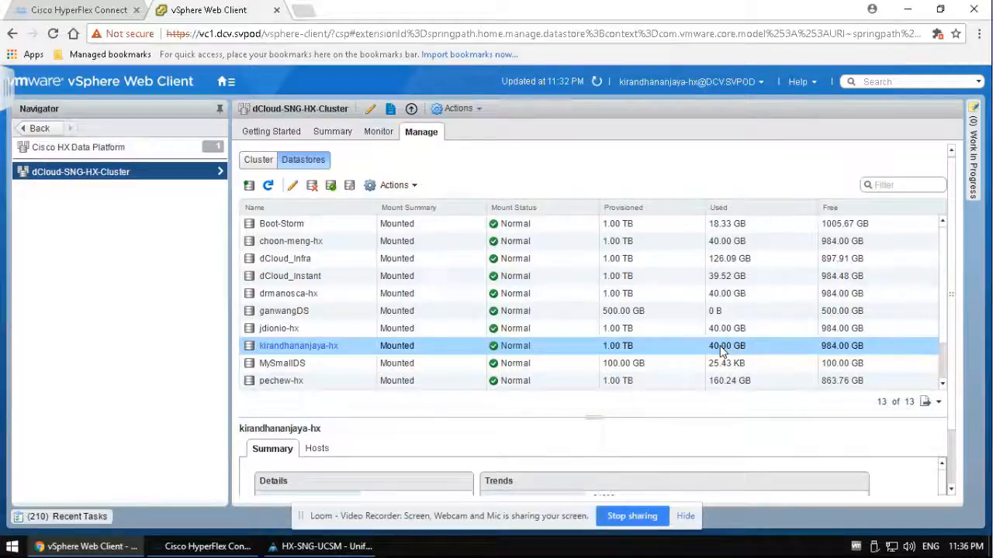
{"action": "left_click", "coordinate": [268, 187]}
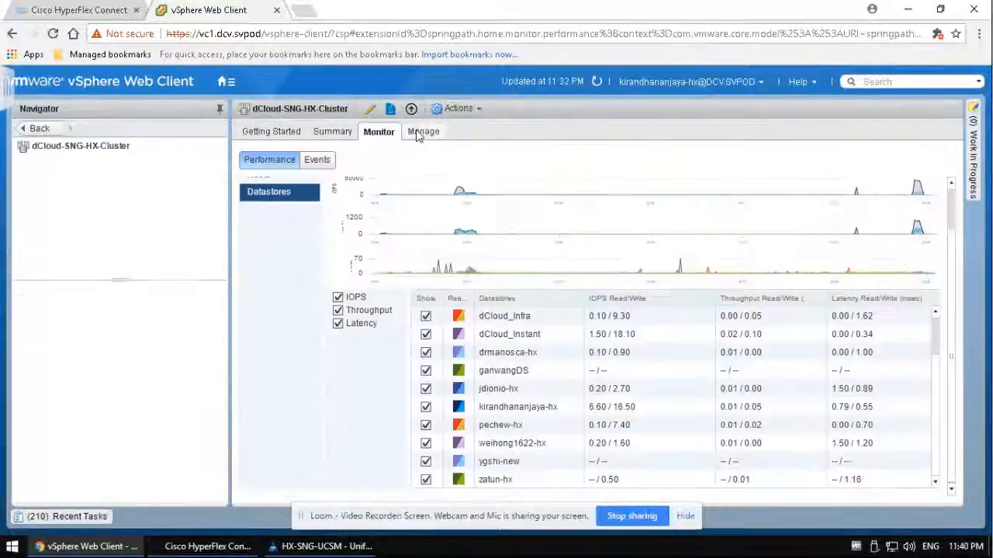
Examine the datastore performance charts and the IOPS, throughput and latency readings of dCloud-SNG-HX-Cluster
{"action": "left_click", "coordinate": [422, 132]}
{"action": "left_click", "coordinate": [379, 133]}
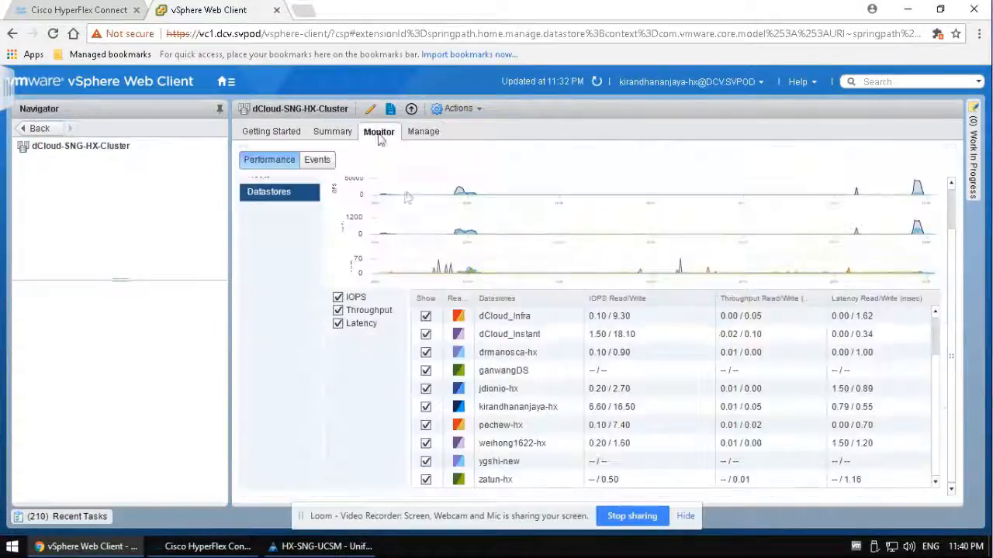
{"action": "left_click", "coordinate": [314, 223]}
{"action": "left_click", "coordinate": [313, 238]}
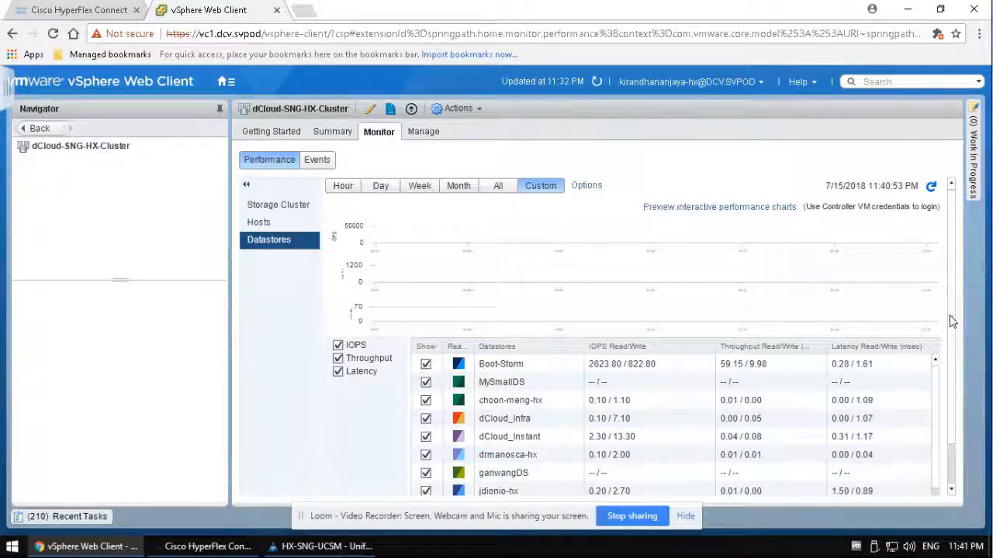
{"action": "left_click_drag", "start_coordinate": [952, 320], "coordinate": [968, 432]}
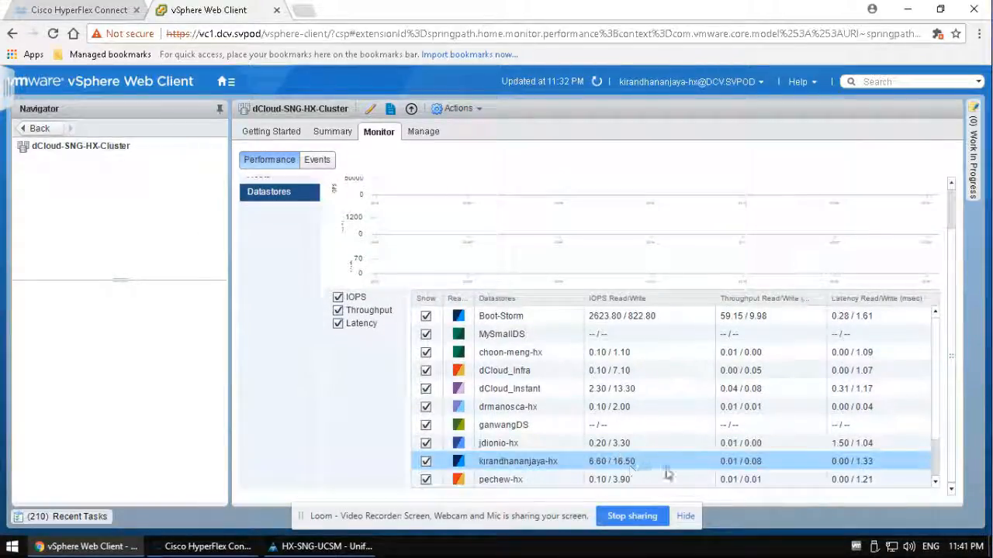